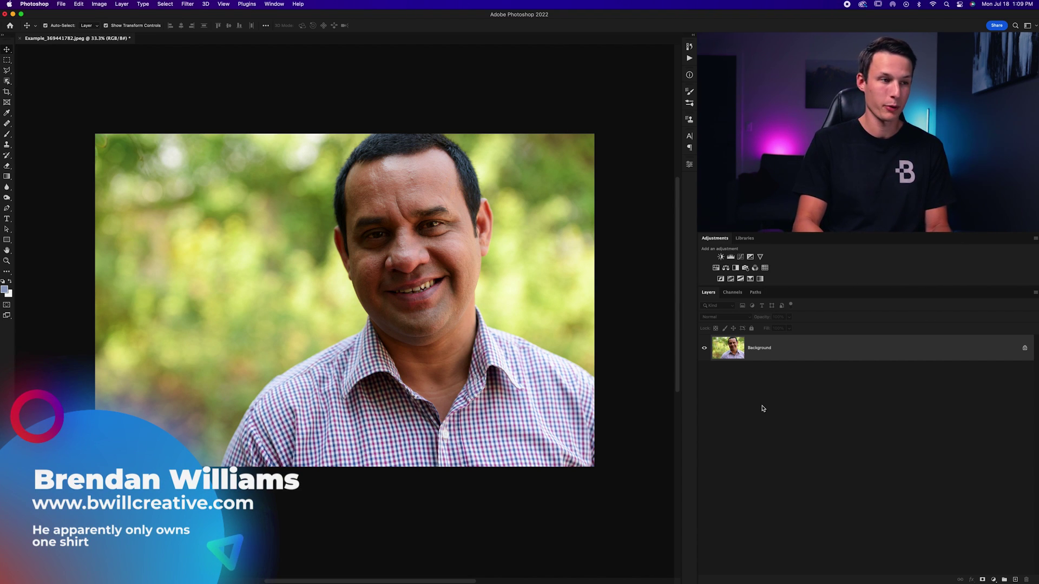
- Zoom in close on the man's face in the portrait
key("super+plus")
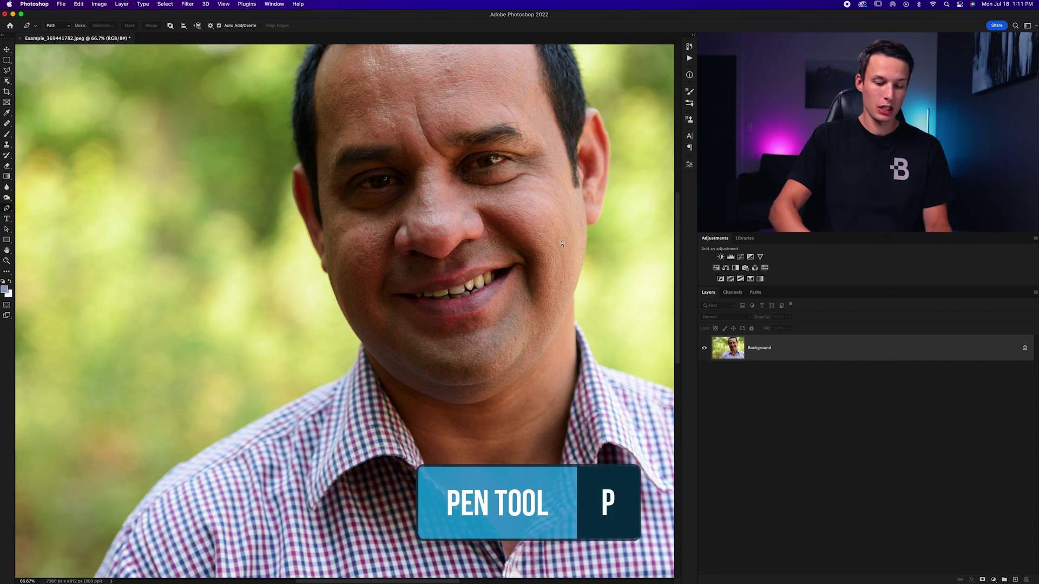
scroll(562, 245, "up", 3)
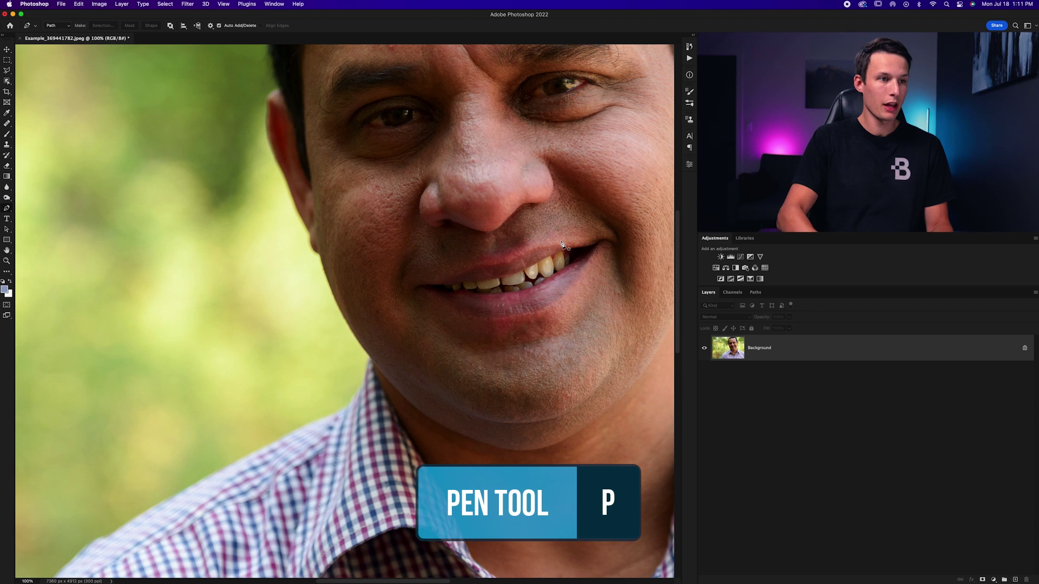
- Trace the jawline path and extend it above the head so it encloses the face
scroll(563, 245, "right", 3)
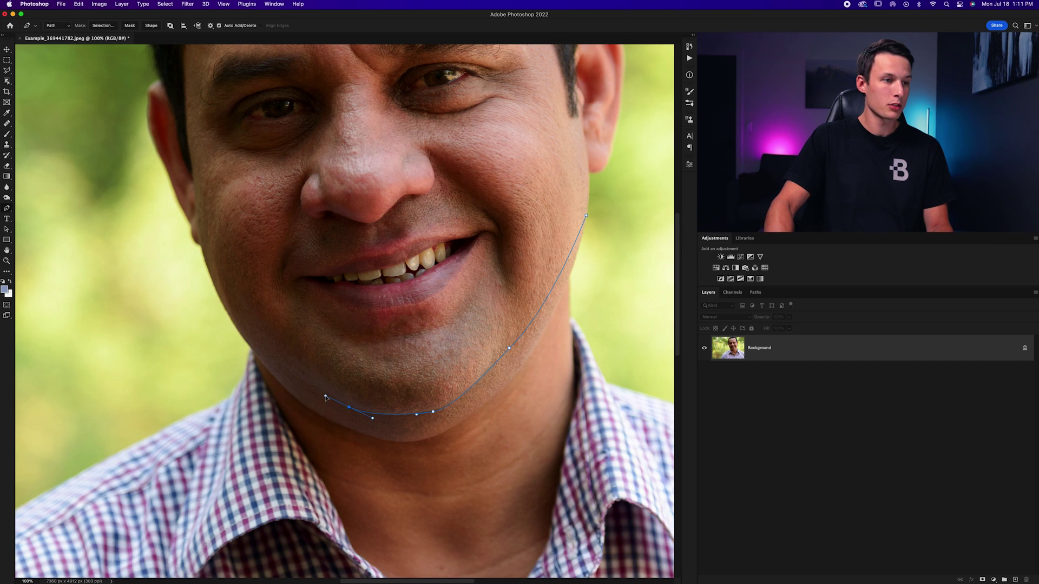
scroll(319, 394, "up", 3)
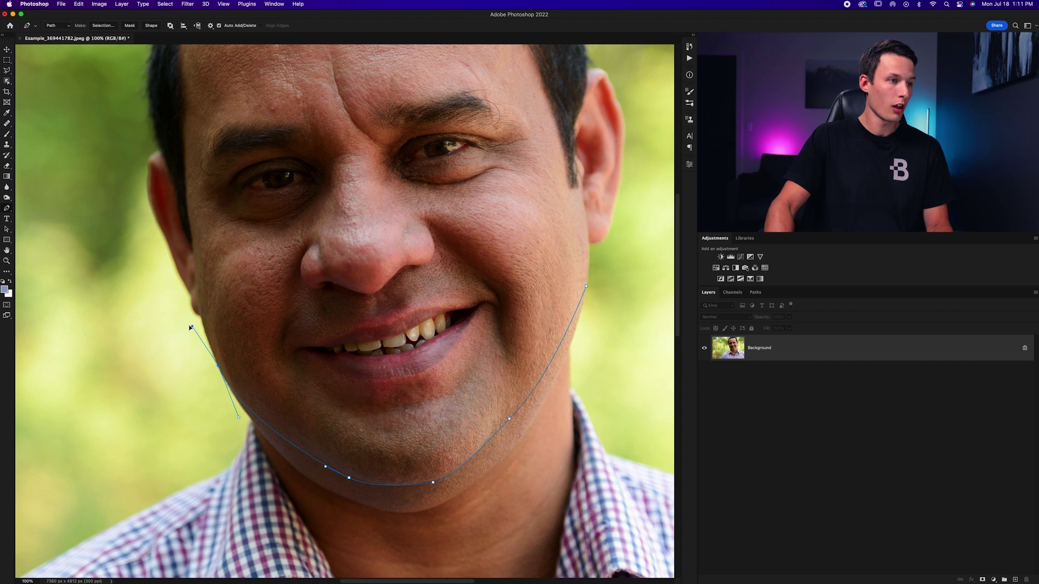
key("super+minus")
key("super+minus")
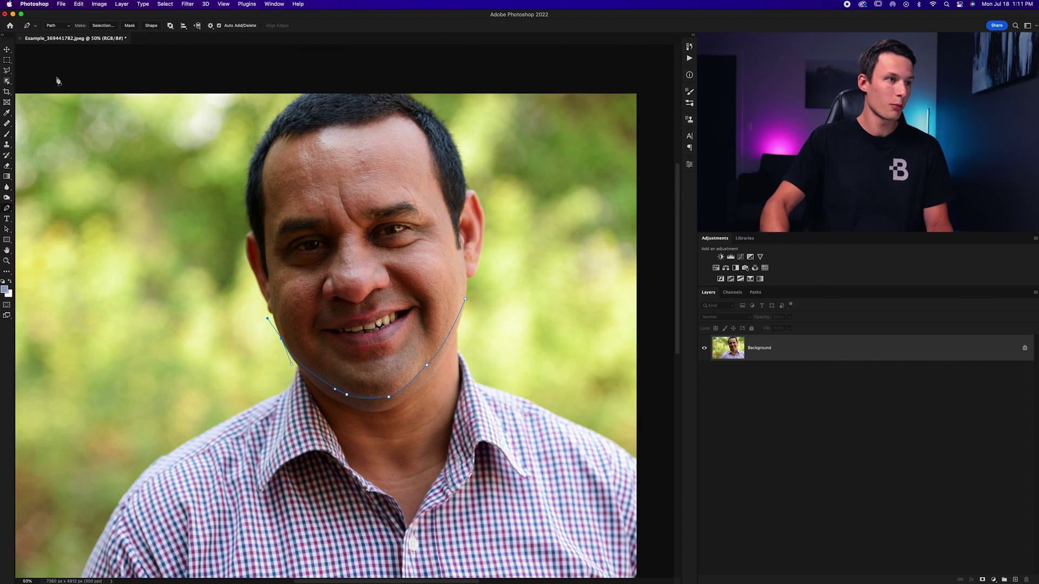
left_click(53, 84)
left_click(443, 71)
left_click(542, 72)
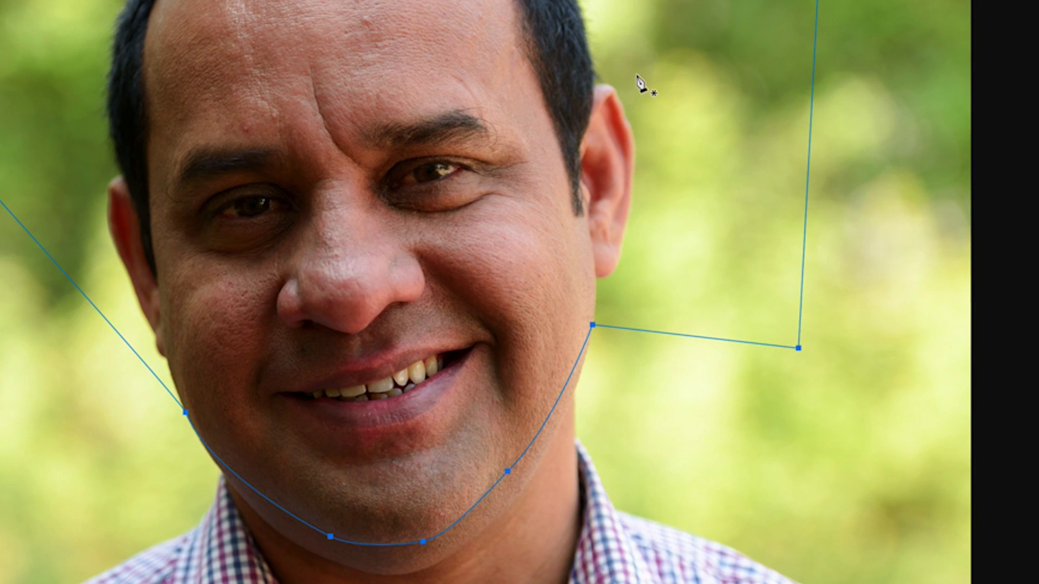
right_click(486, 187)
- Make a 1-pixel feathered selection from the face path and copy it to a new layer
left_click(698, 162)
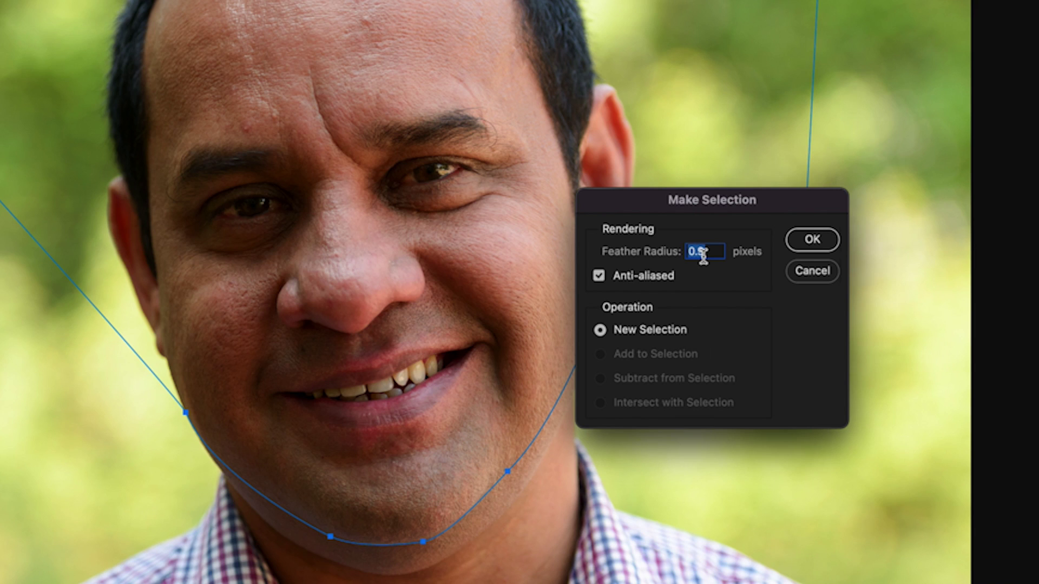
left_click(797, 242)
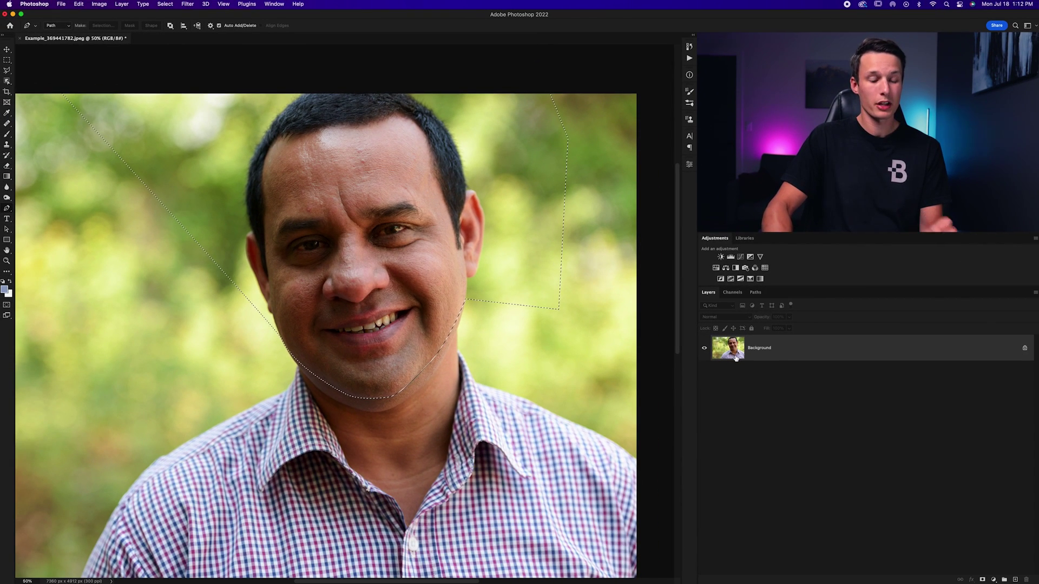
key("super+j")
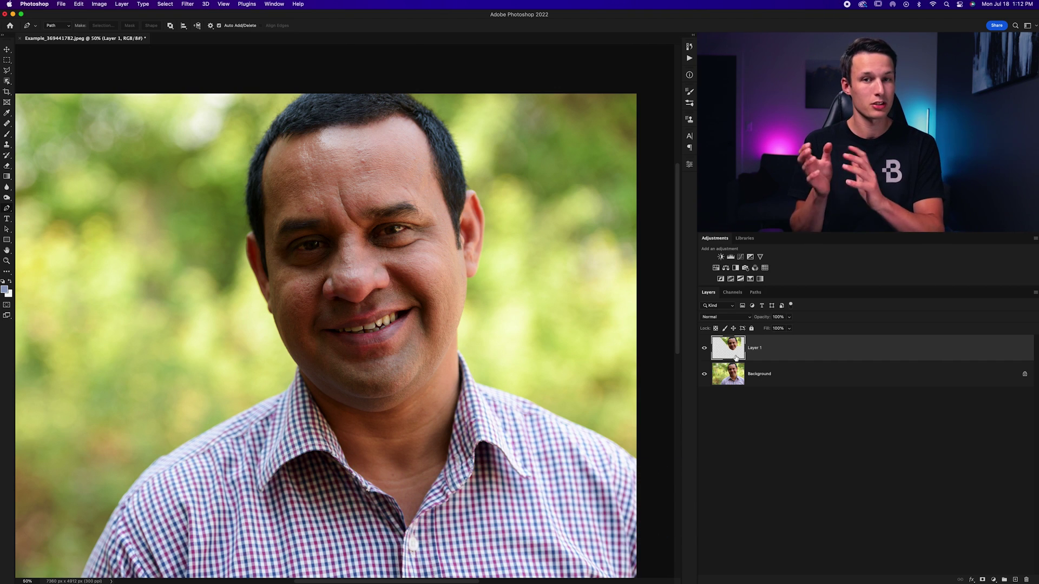
- Load Layer 1's face outline, invert it, and copy that area from Background to a new layer
left_click(704, 351, "alt")
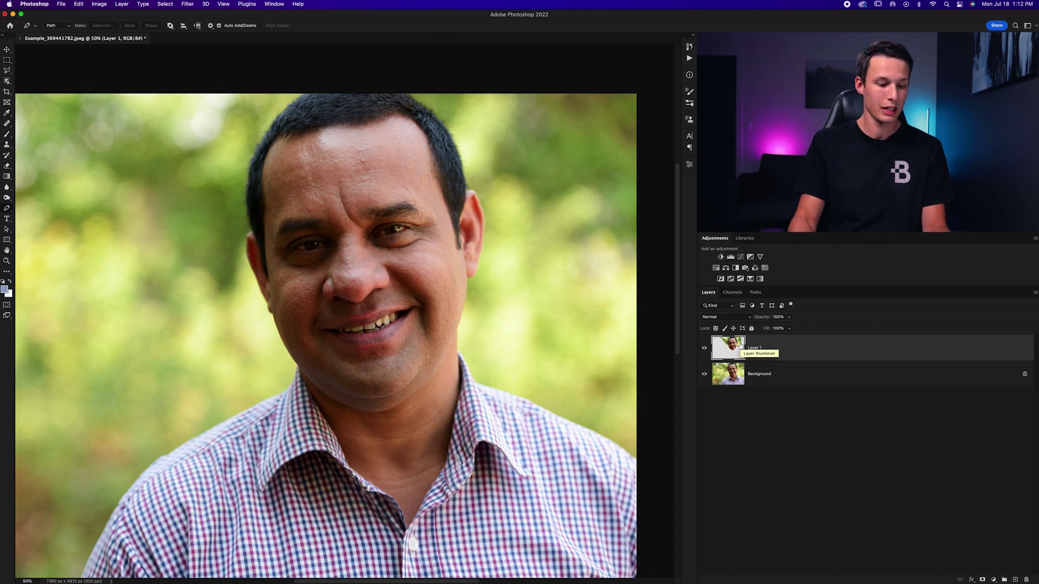
left_click(726, 349, "super")
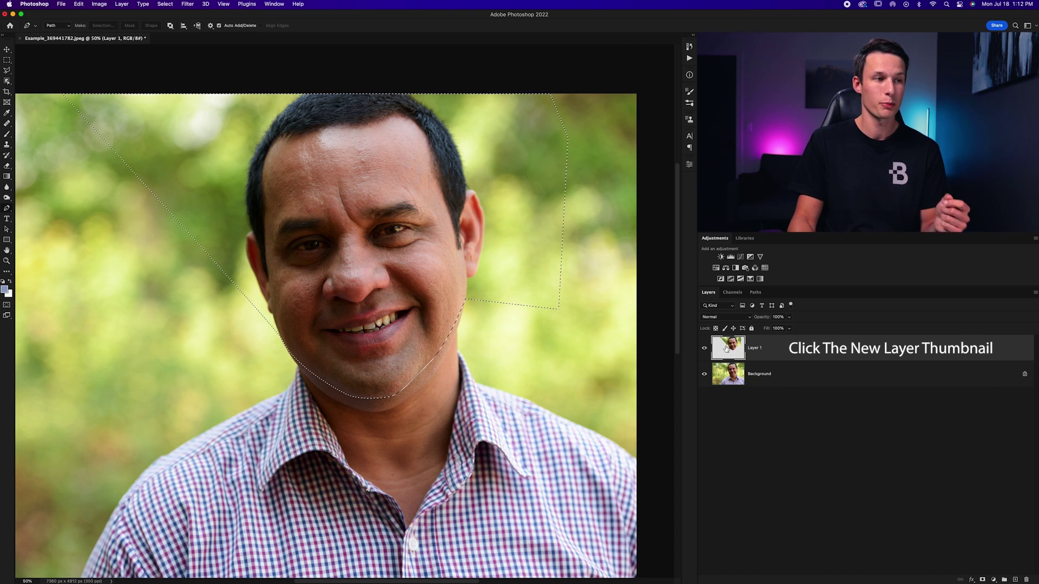
key("shift+super+i")
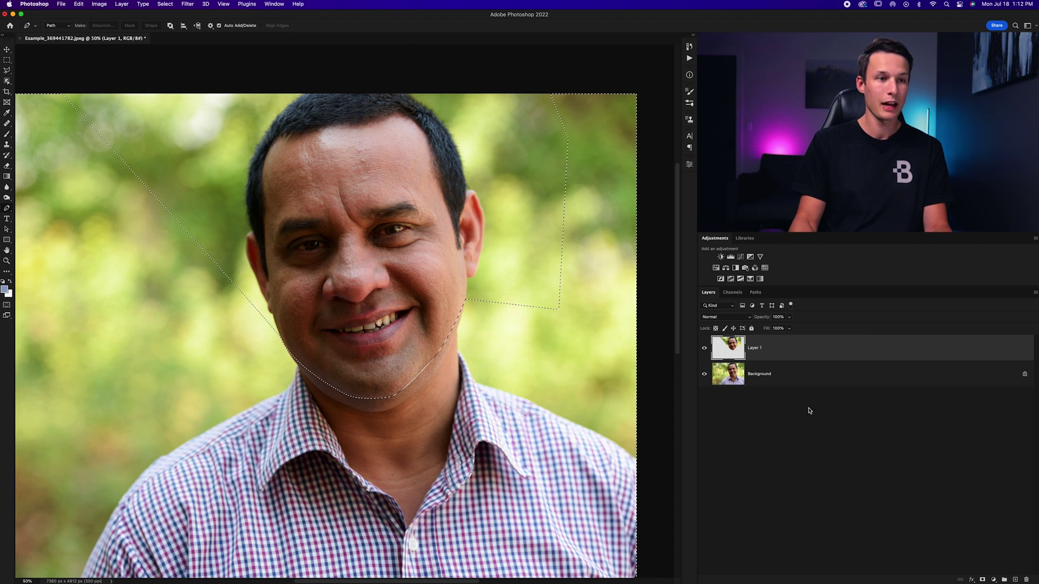
left_click(781, 380)
key("super+j")
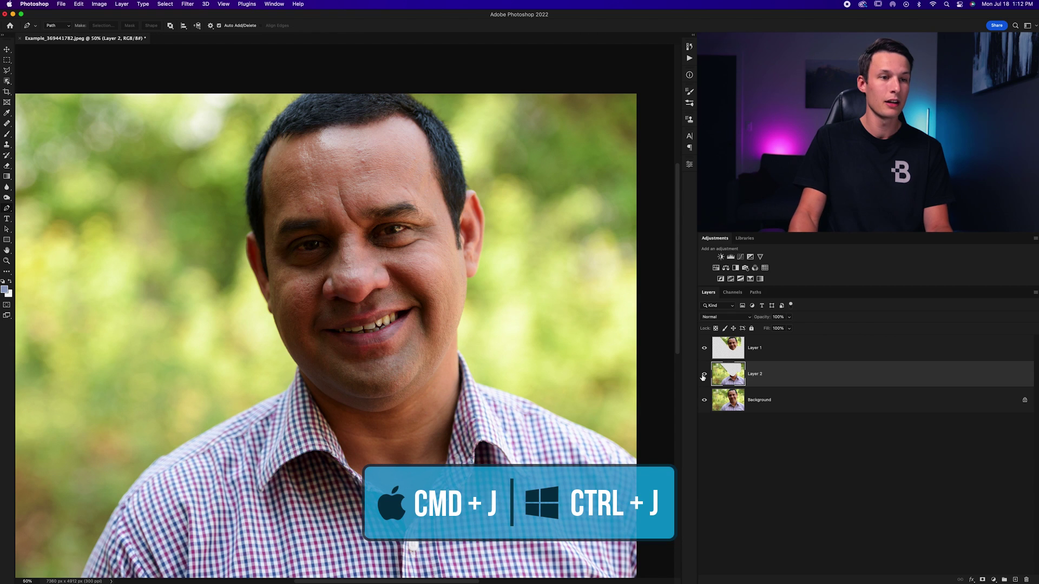
- Solo Layer 2 to check it, show all layers again, and rename Layer 1 to Face
left_click(704, 375, "alt")
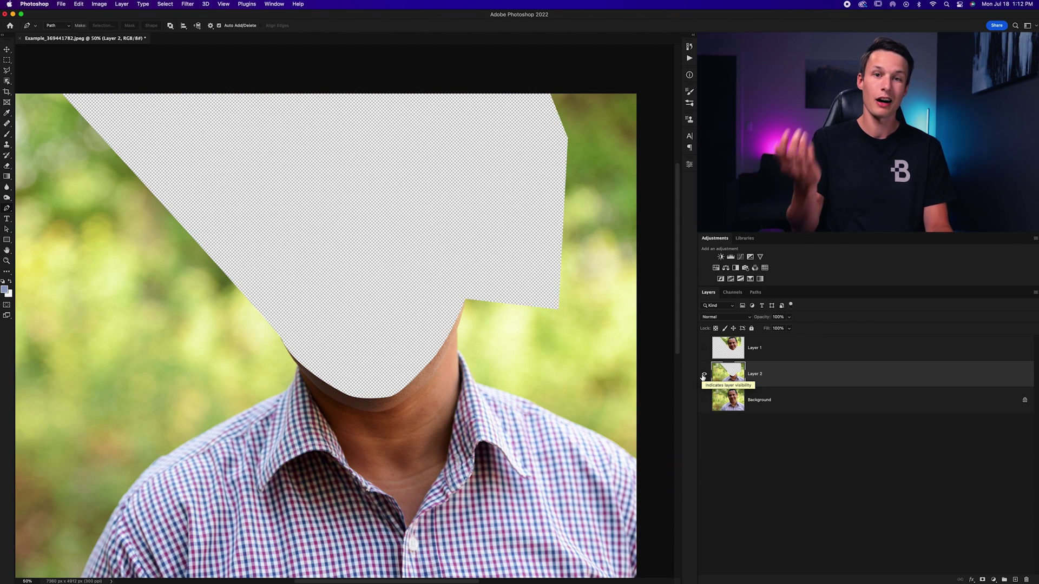
left_click(703, 375, "alt")
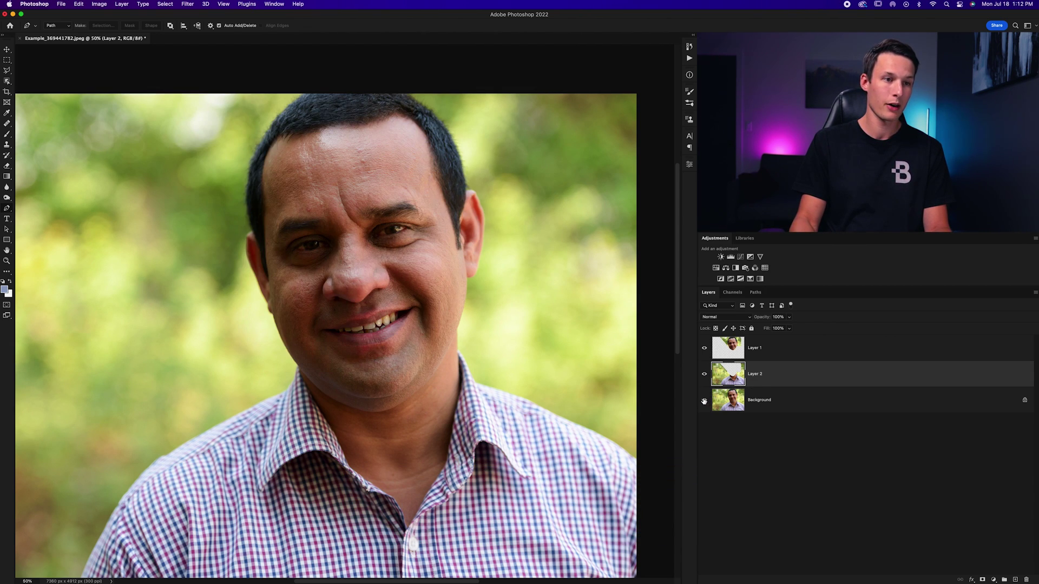
double_click(757, 349)
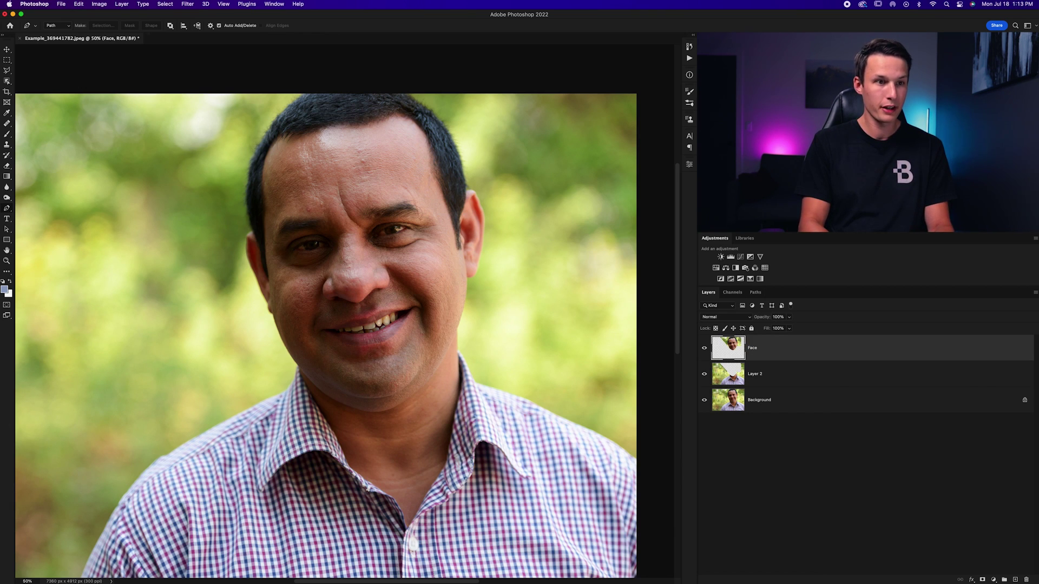
- Rename Layer 2 to Neck and start Free Transform on it
double_click(759, 376)
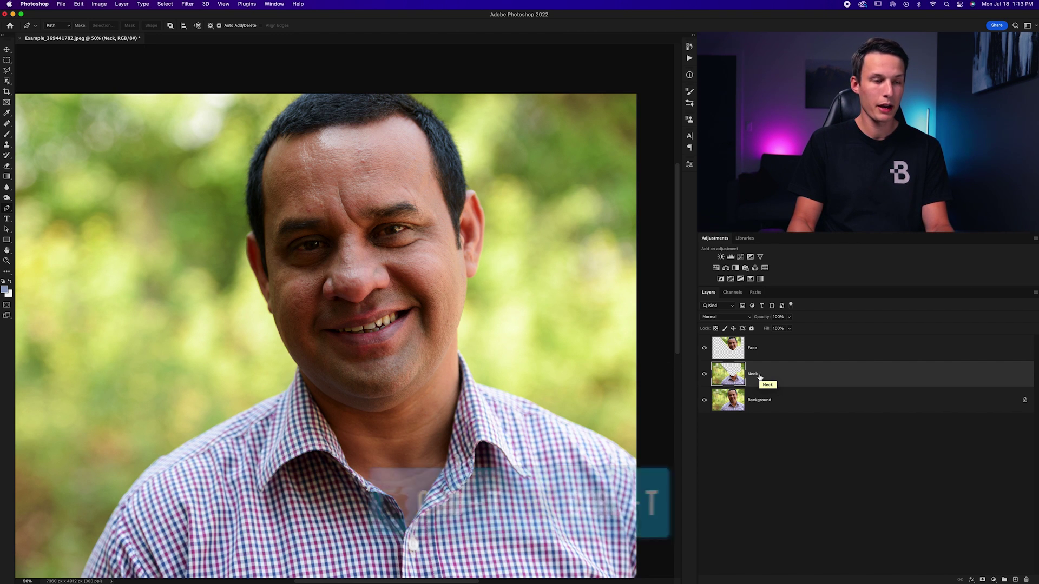
key("super+t")
right_click(336, 261)
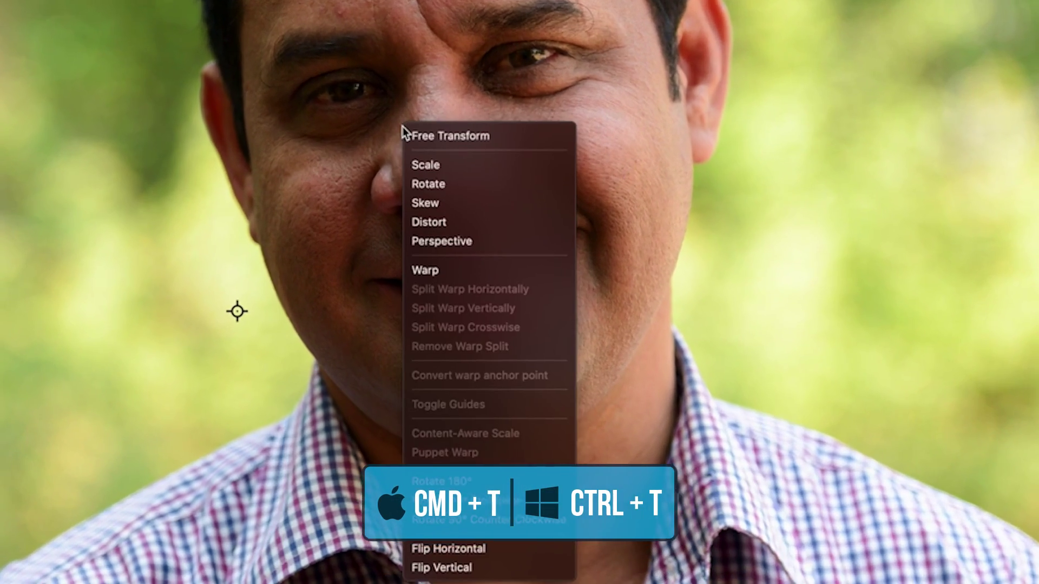
- Switch the Neck layer's transform to Warp with a 5 x 5 grid
left_click(352, 325)
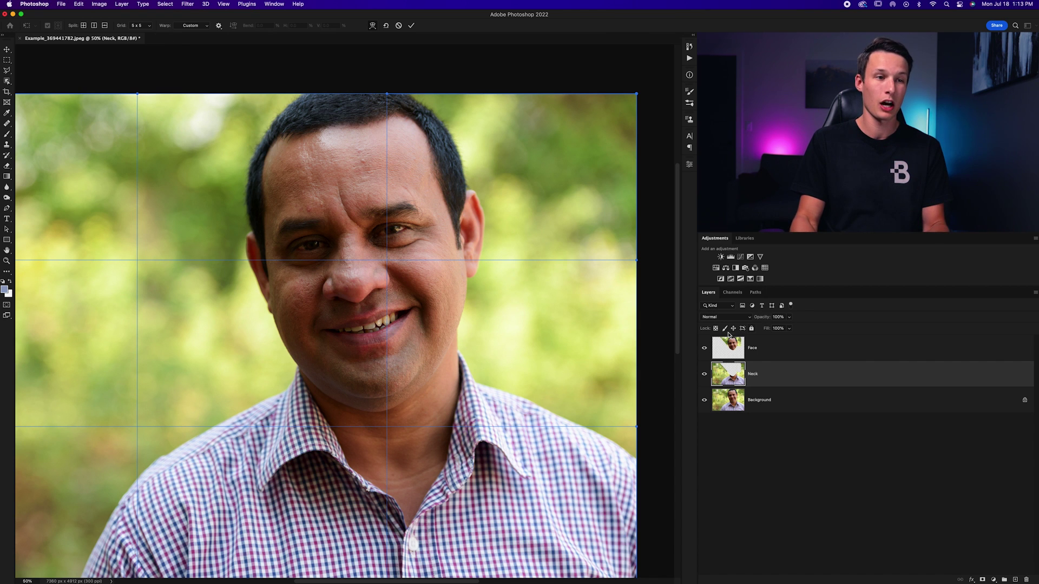
scroll(389, 404, "left", 2)
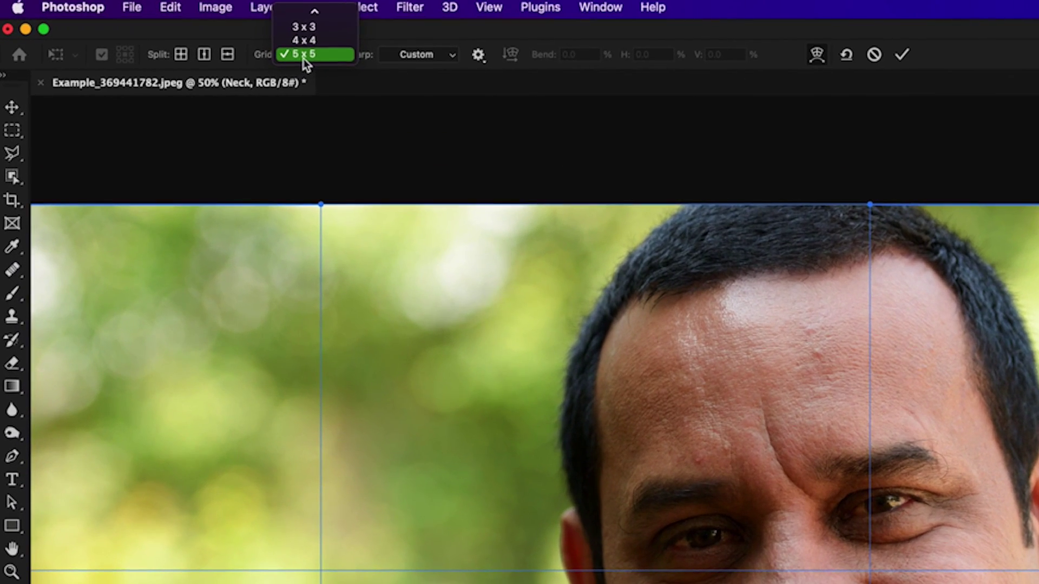
key("Return")
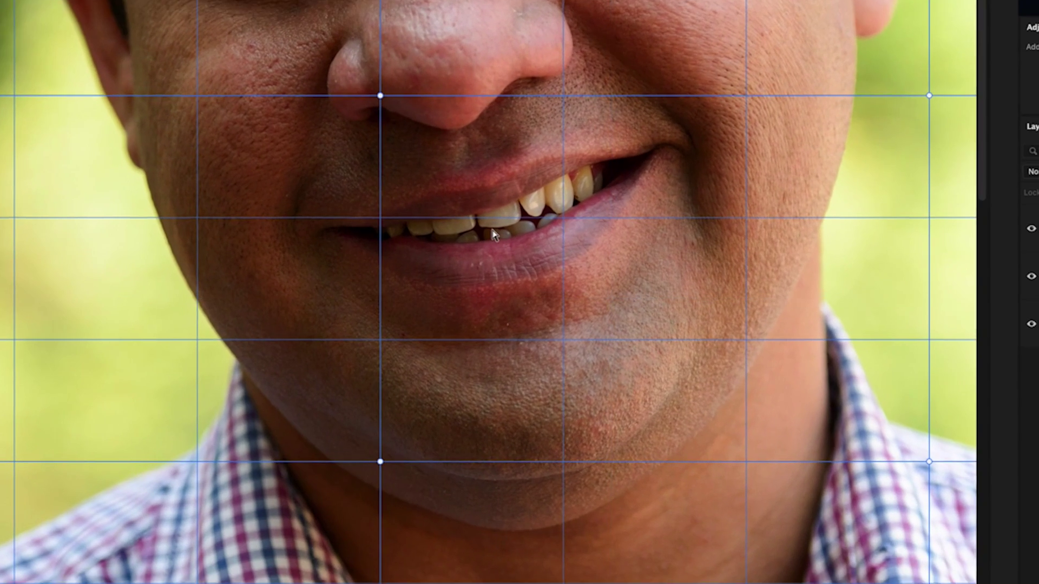
scroll(619, 334, "down", 5)
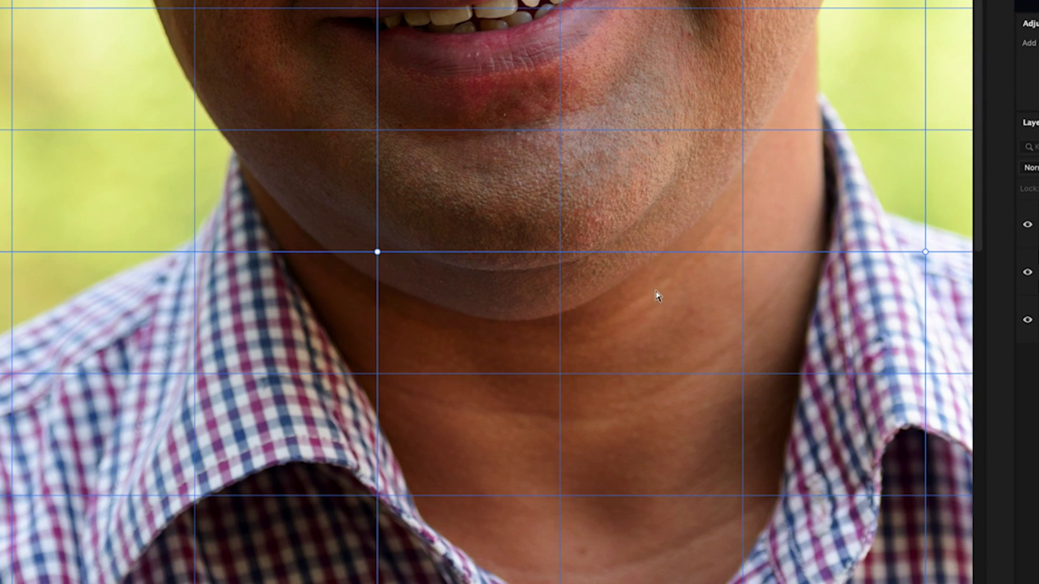
- Warp the Neck layer upward under the chin and inward at the jaw sides, then commit
left_click_drag(651, 324, 643, 295)
left_click_drag(479, 285, 464, 264)
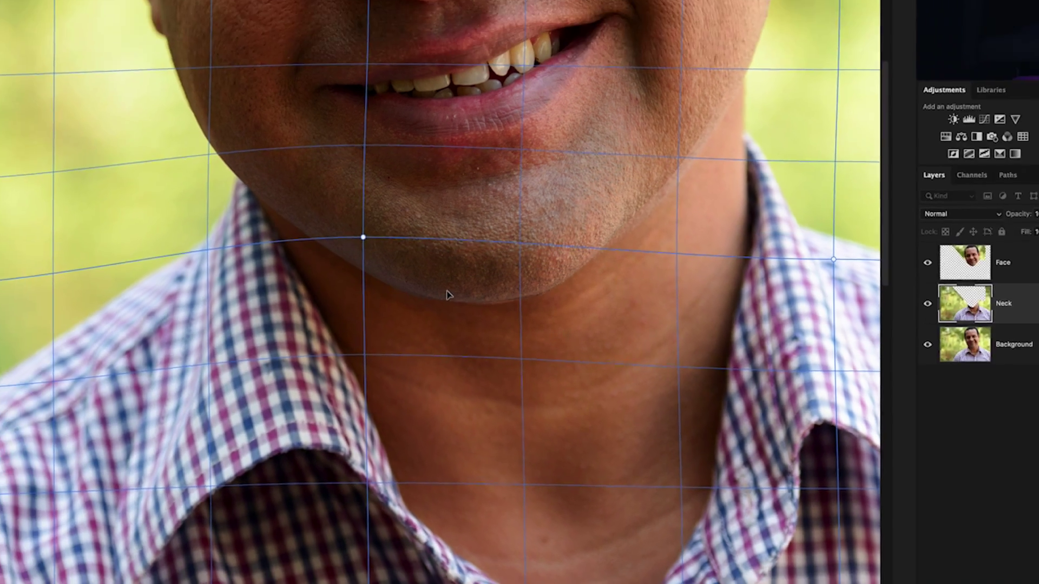
left_click_drag(288, 256, 295, 263)
left_click_drag(559, 285, 578, 259)
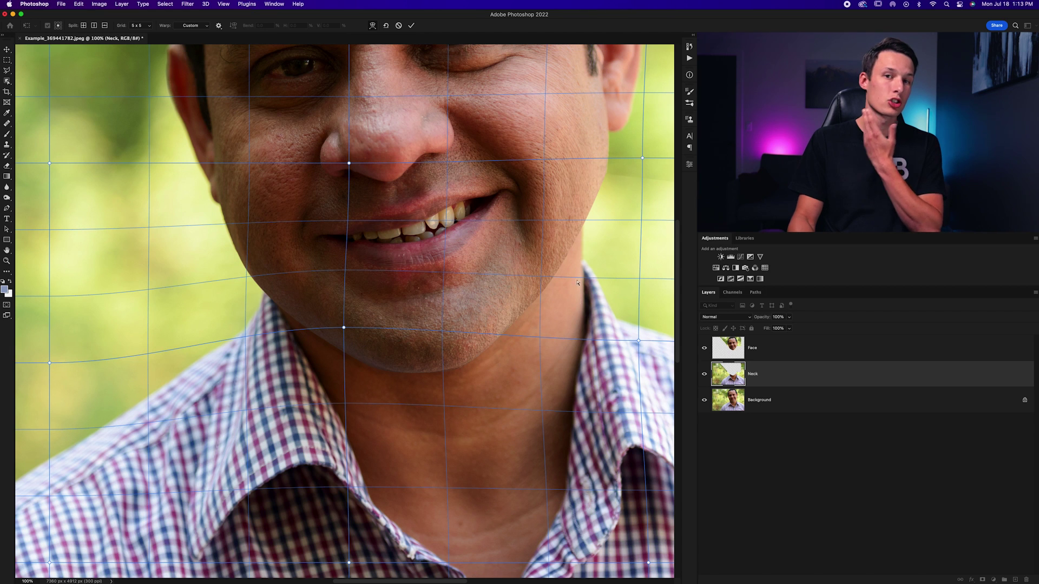
key("super+z")
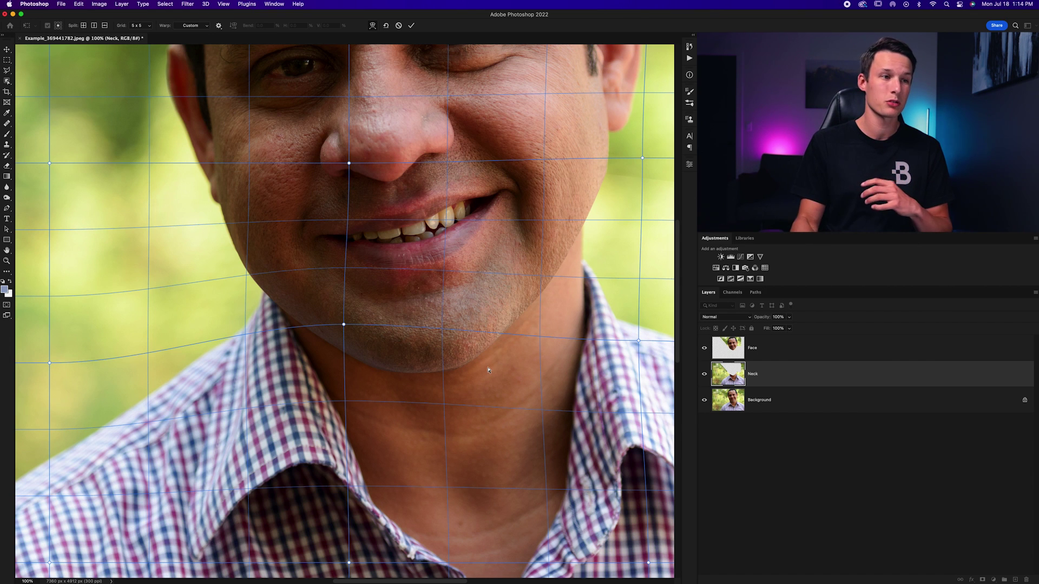
key("super+z")
key("super+z")
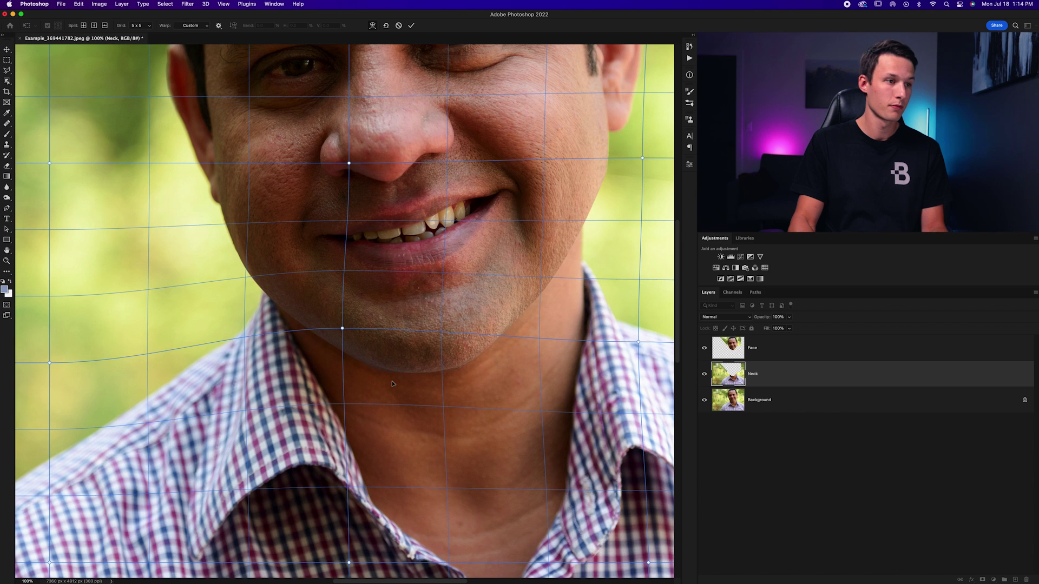
key("super+minus")
key("super+minus")
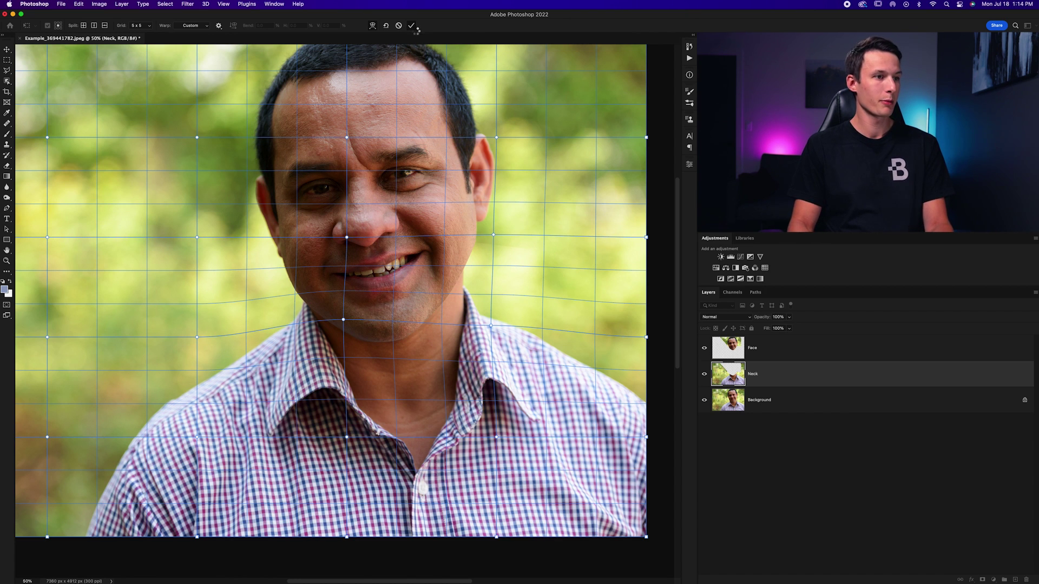
key("super+minus")
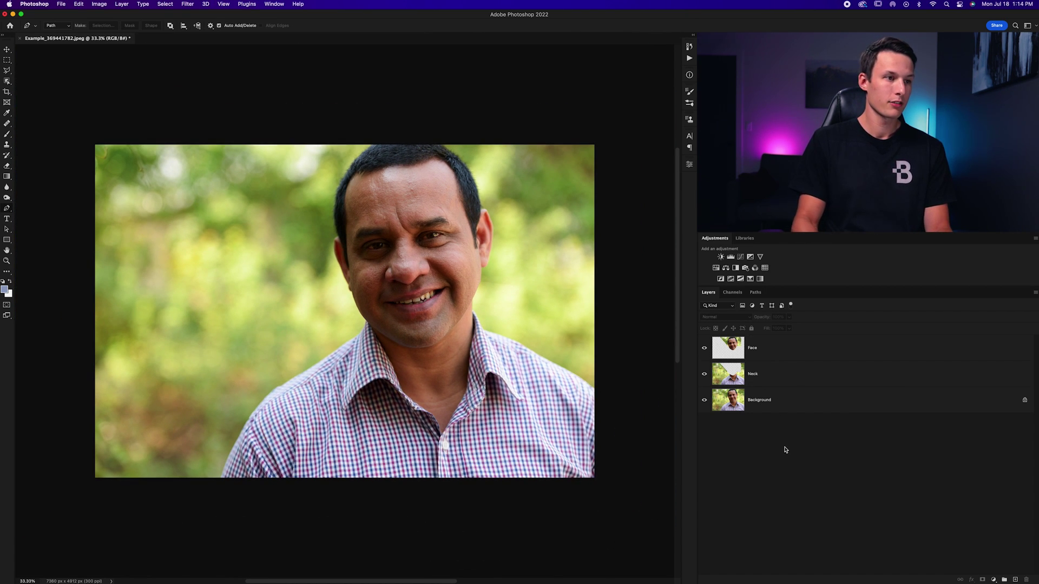